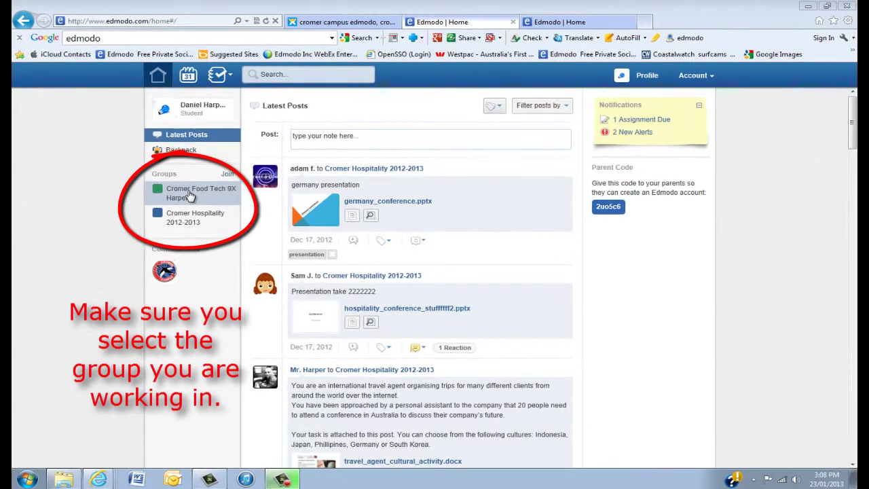
Send the note "Post." to the Cromer Hospitality 2012-2013 group
left_click(191, 196)
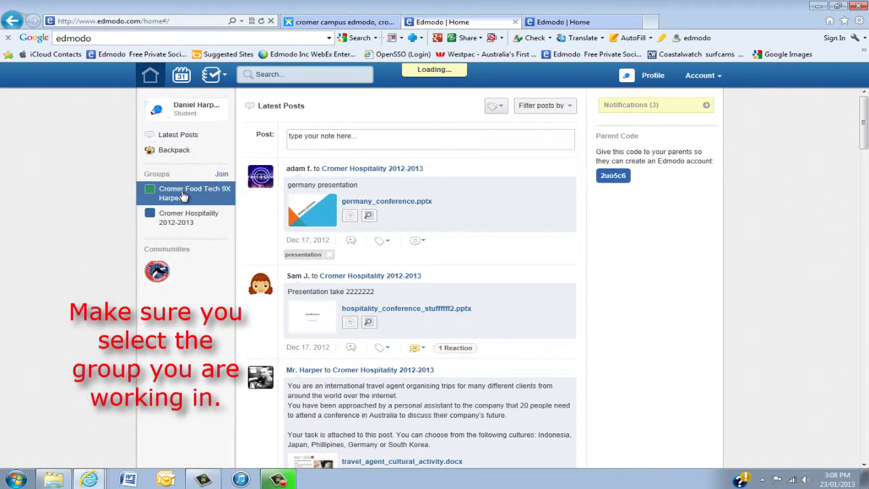
left_click(187, 222)
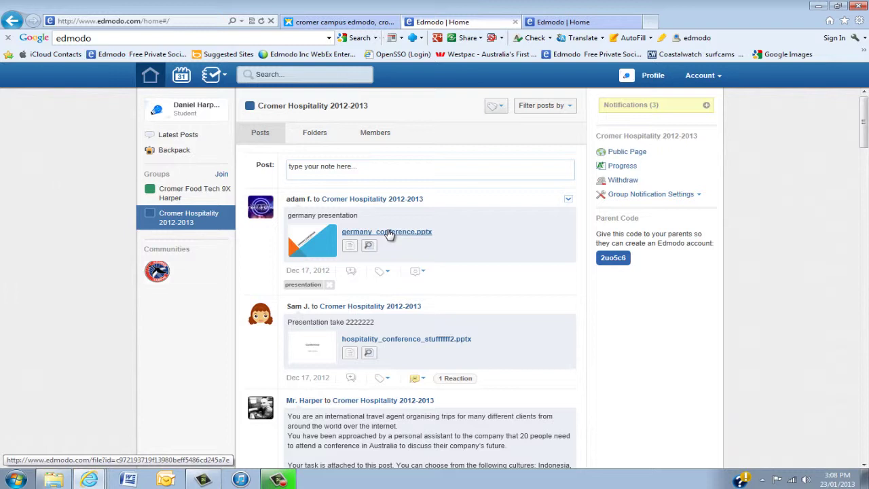
left_click(325, 167)
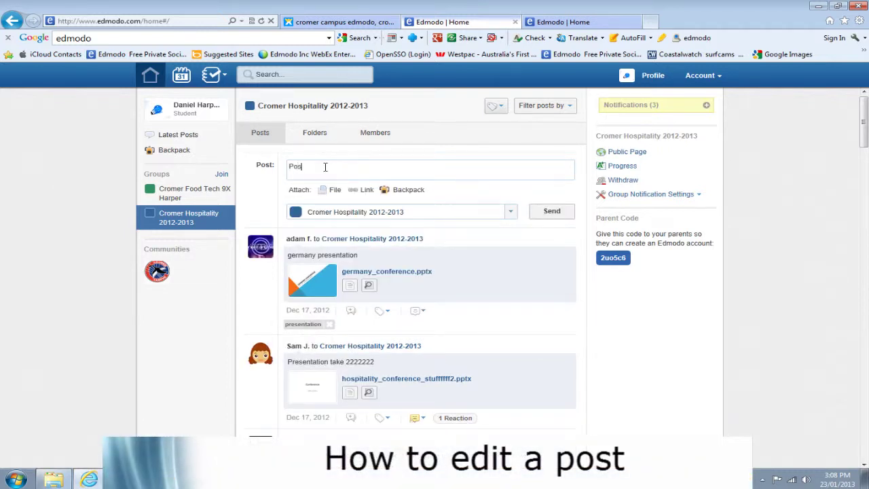
type("Post")
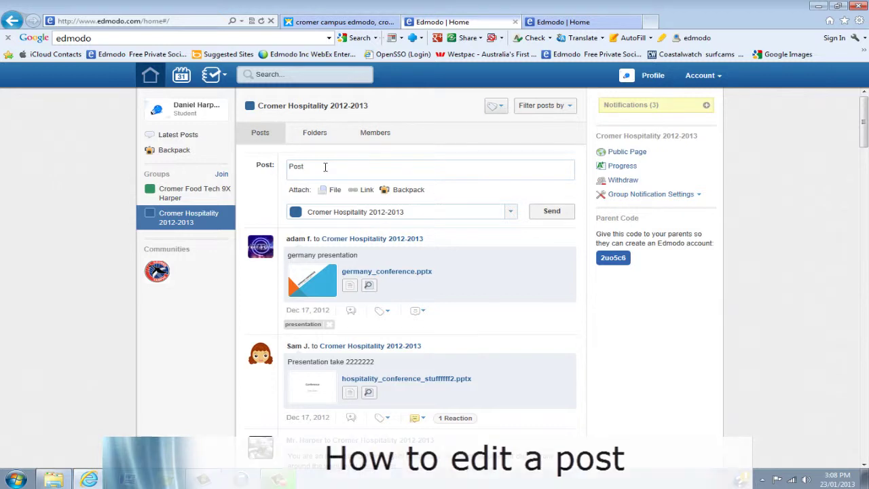
type(".")
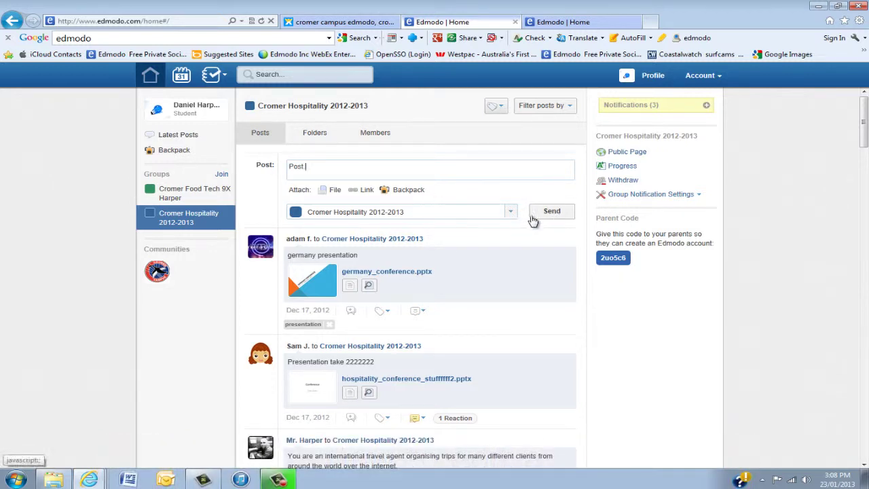
left_click(553, 218)
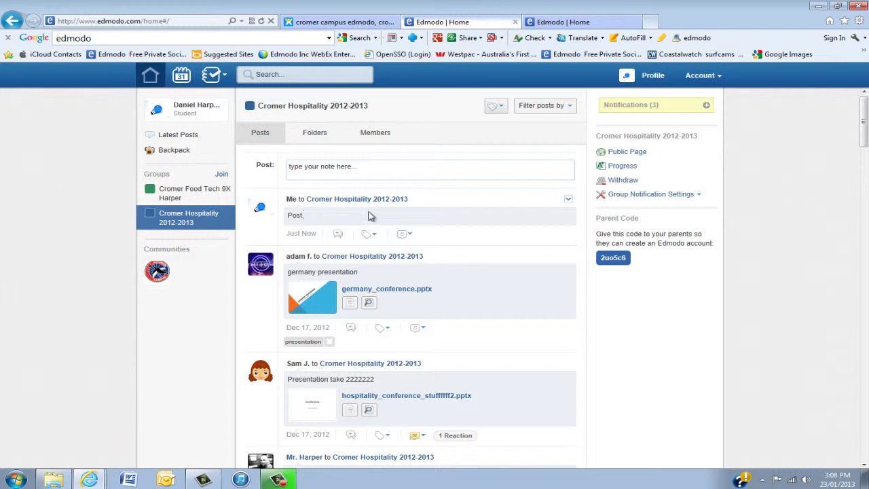
Edit the newly sent note so that it reads "better Post." and save it
left_click(568, 202)
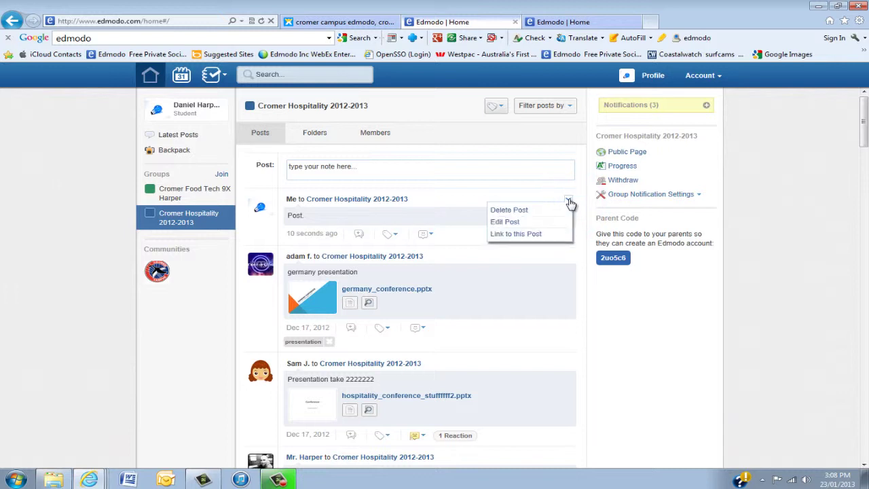
left_click(514, 224)
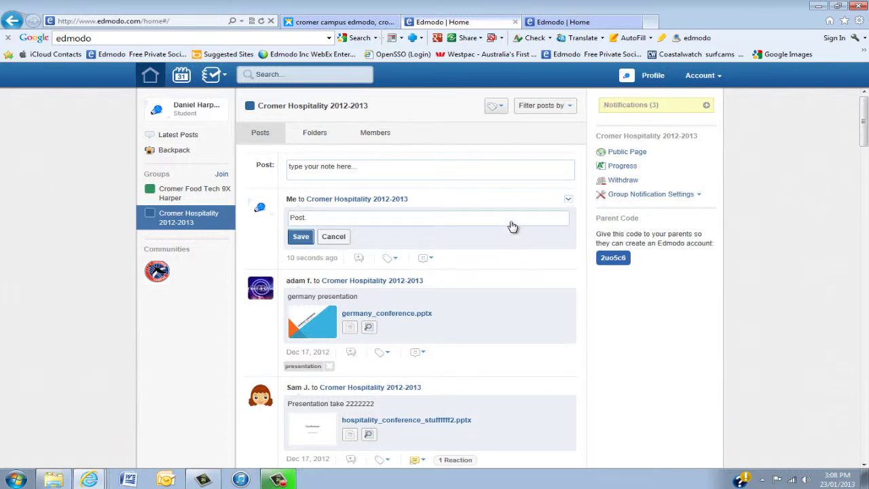
left_click(291, 217)
type("Better")
left_click(300, 237)
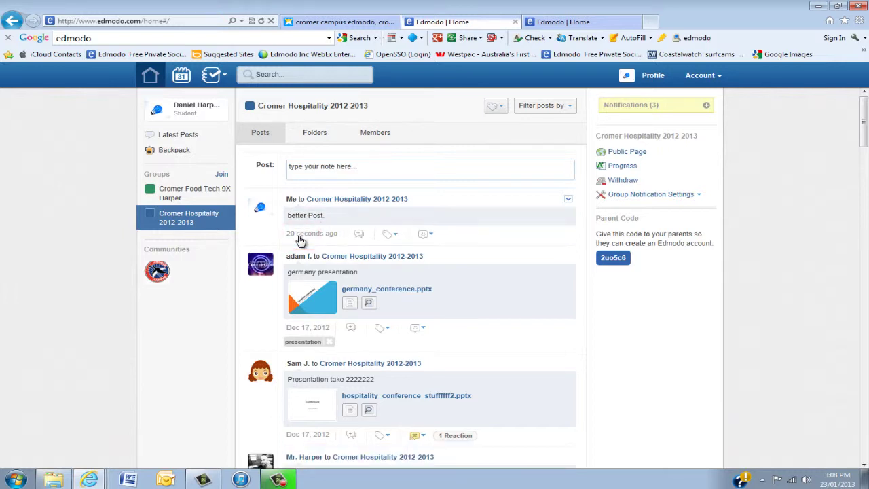
Delete the "better Post." note from the group and confirm the deletion
left_click(569, 200)
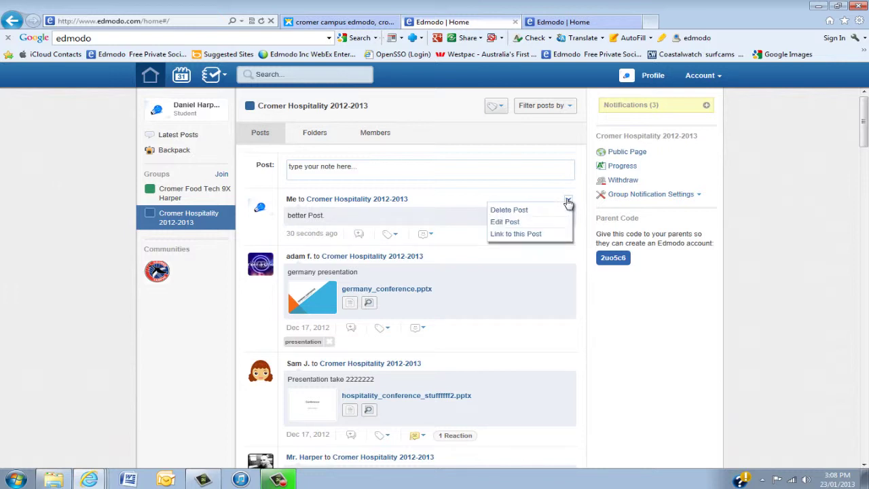
left_click(509, 211)
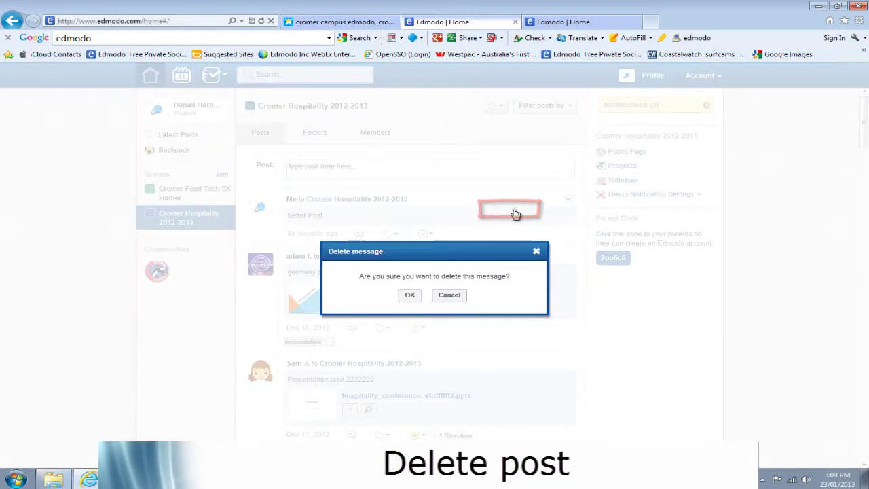
left_click(410, 294)
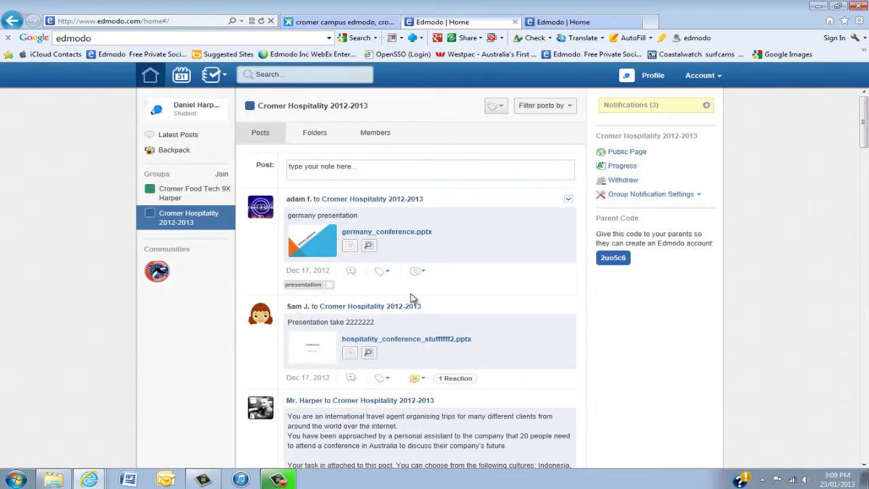
Get the link to the "Presentation take 2222222" post, view the linked post on its own page and close that page
scroll(461, 278, "down", 1)
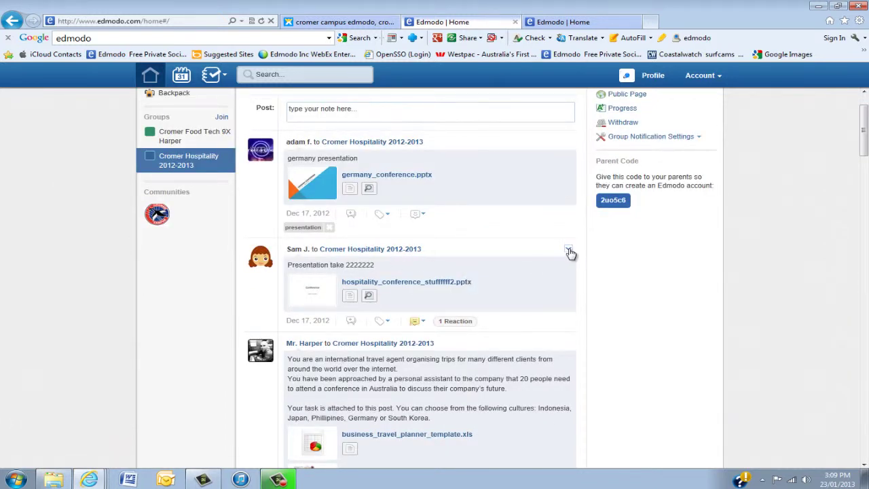
left_click(569, 250)
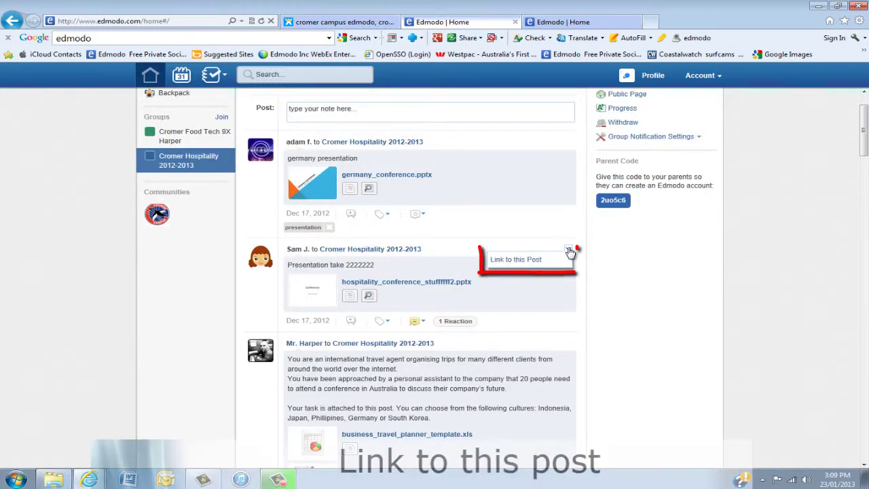
left_click(528, 260)
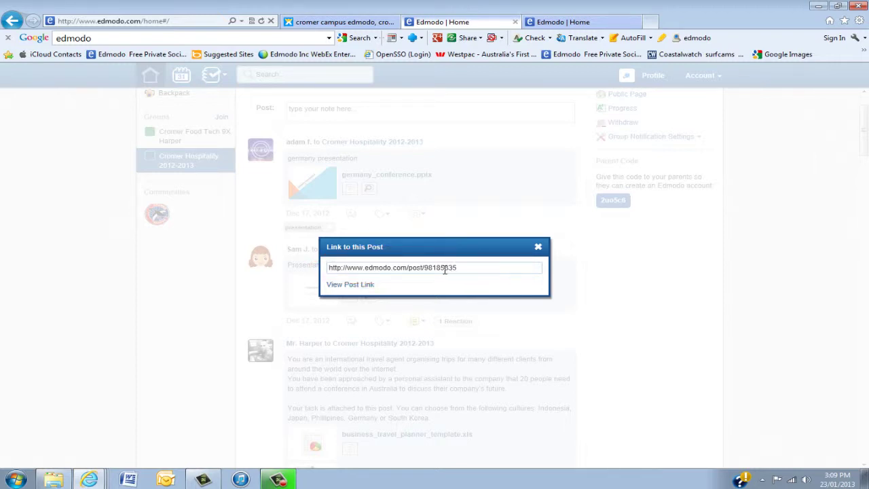
left_click(351, 285)
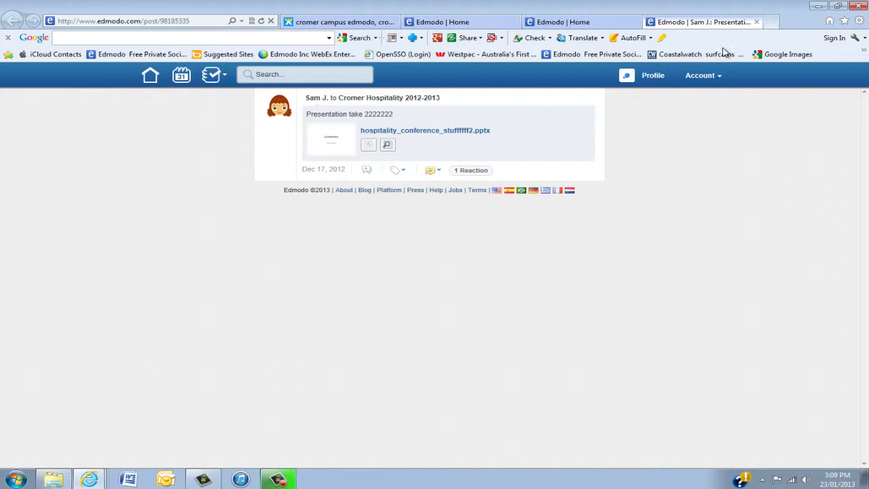
left_click(756, 22)
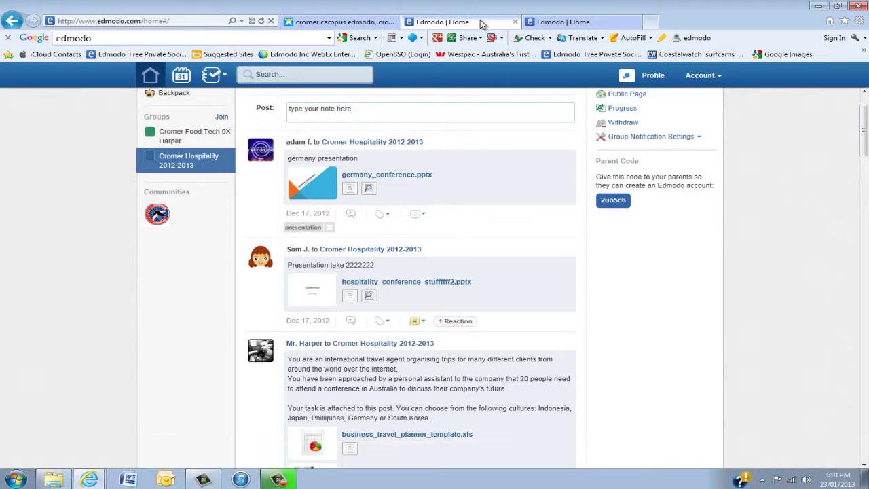
Tag the "Presentation take 2222222" post with the existing "presentation" tag
scroll(607, 242, "up", 2)
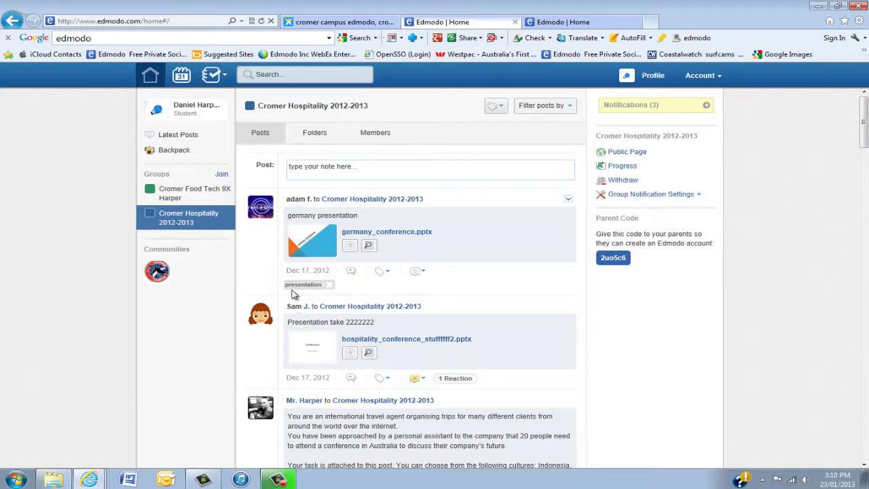
scroll(407, 300, "down", 1)
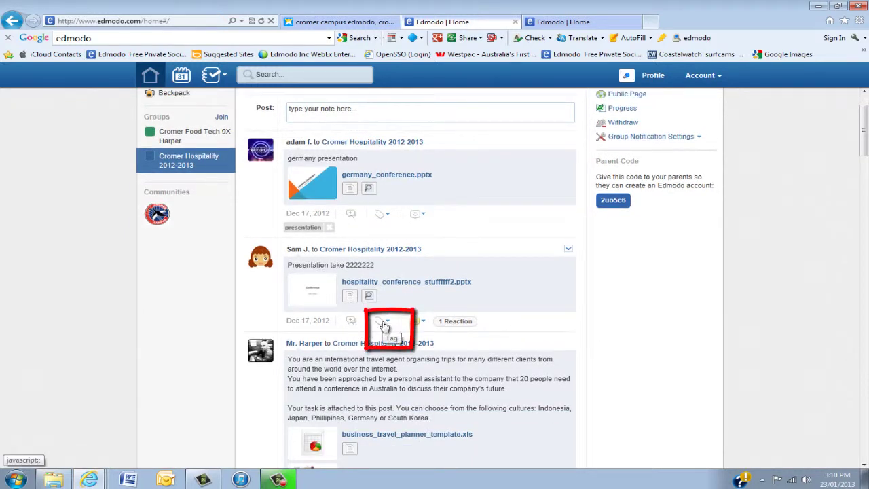
left_click(387, 323)
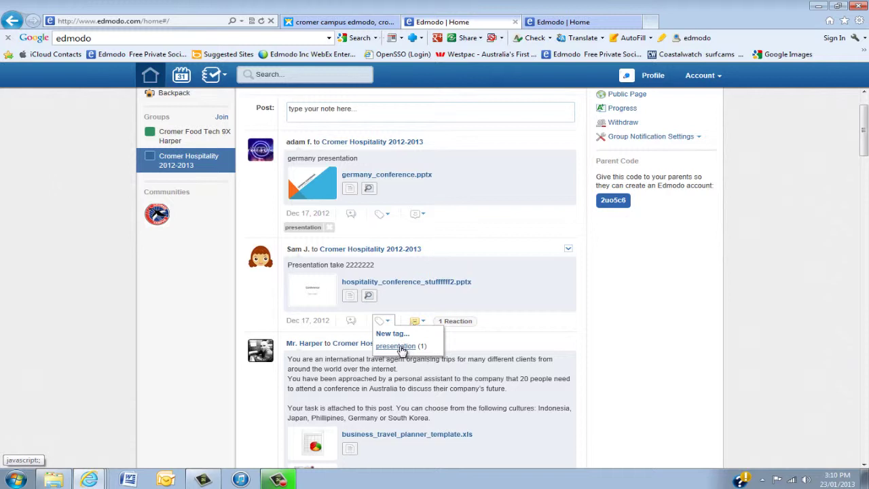
left_click(401, 347)
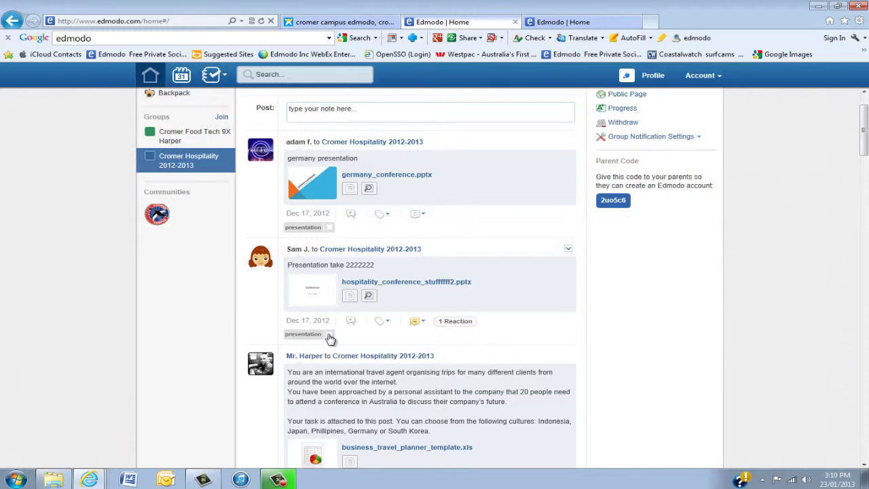
Create a new tag named "important" on the teacher's international travel agent task post
scroll(392, 329, "down", 1)
scroll(400, 324, "down", 1)
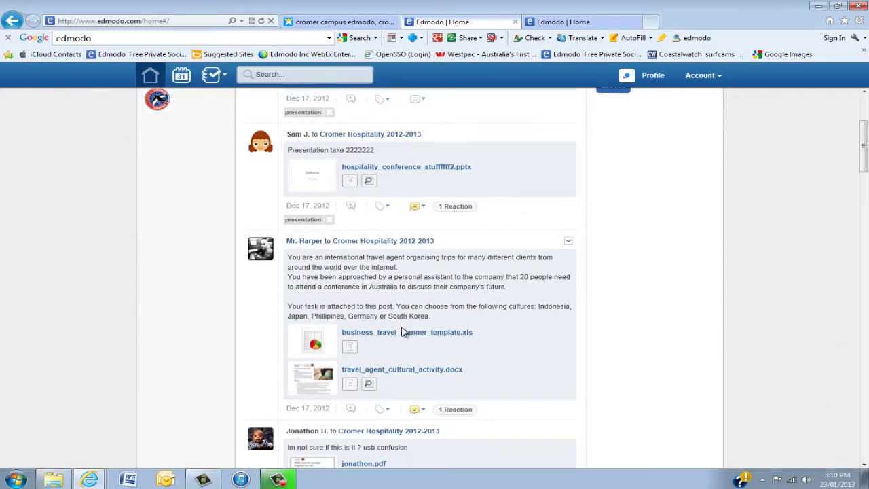
left_click(387, 412)
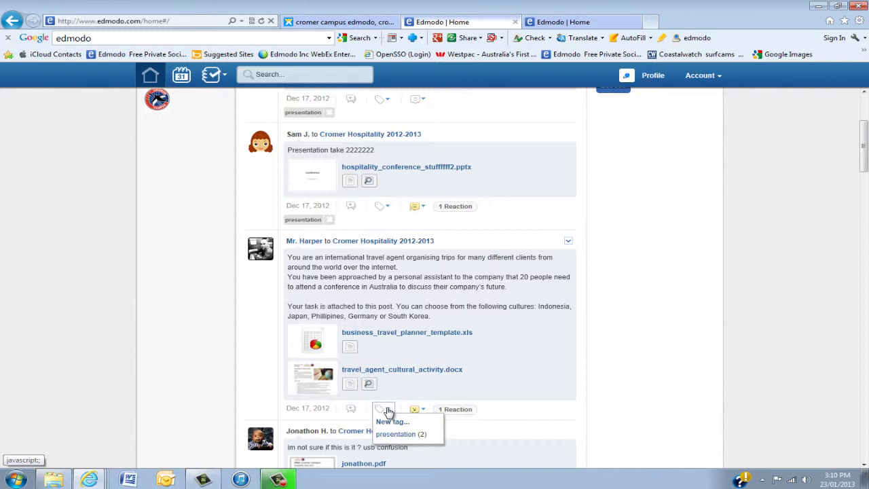
left_click(393, 421)
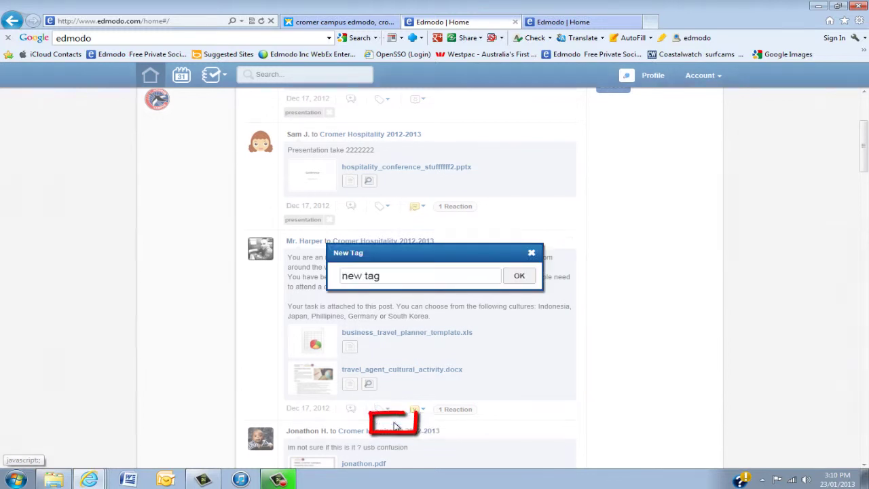
triple_click(384, 277)
type("import")
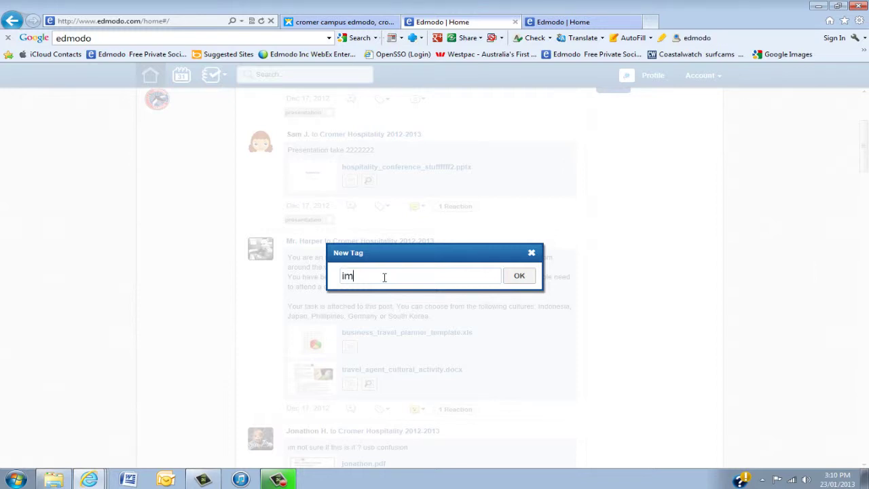
type("ant")
left_click(518, 278)
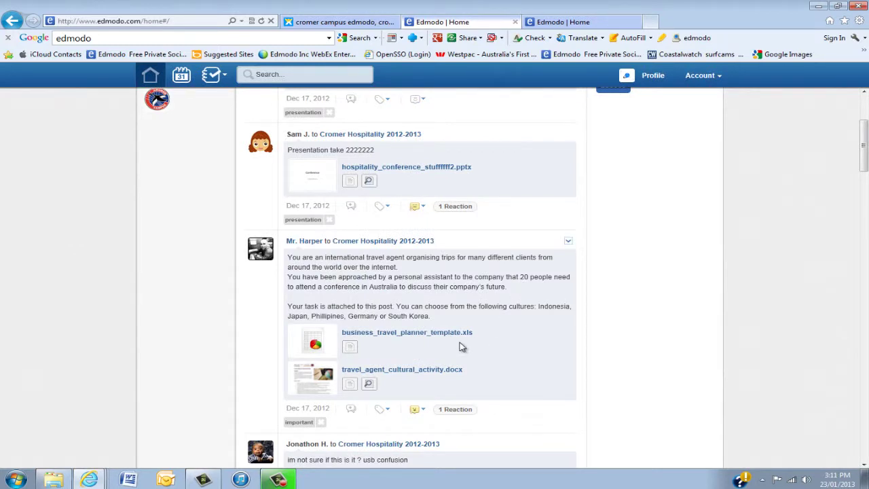
Remove the "important" tag from the travel agent task post and apply it again from the existing tags
scroll(423, 341, "down", 3)
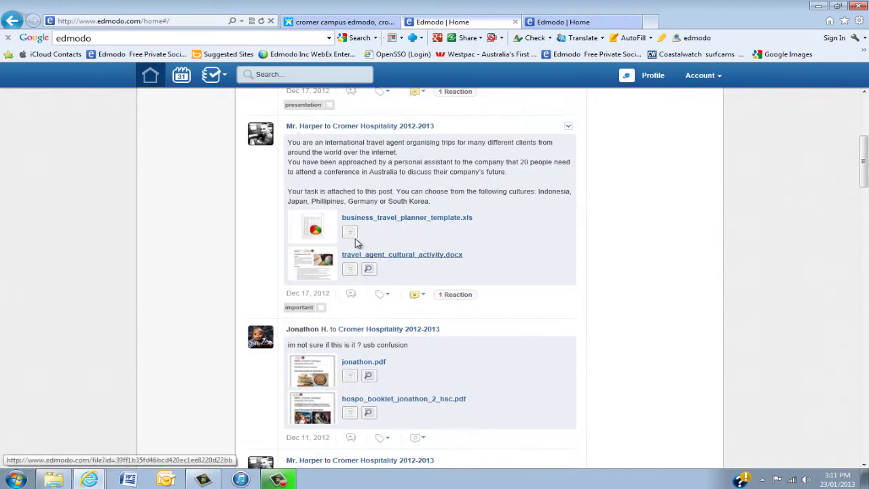
left_click(322, 308)
left_click(384, 294)
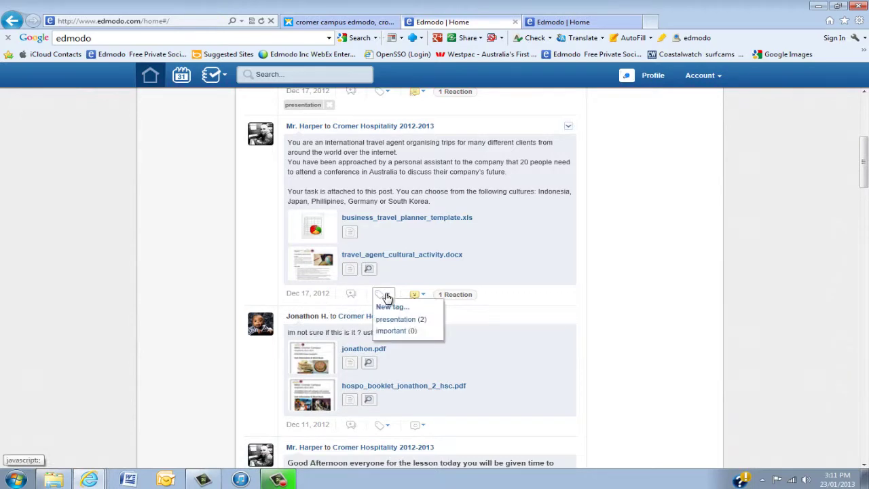
left_click(396, 332)
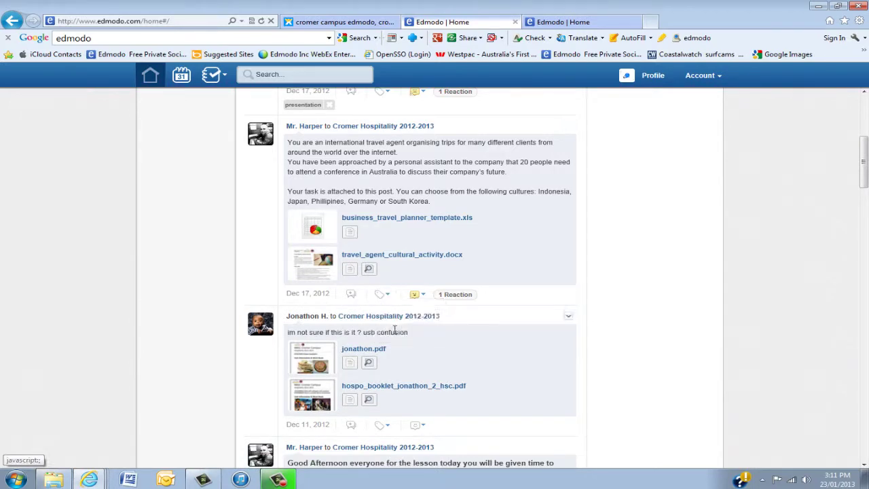
Show only the group's posts tagged "presentation", and clear the tag filter after viewing them
scroll(465, 320, "up", 5)
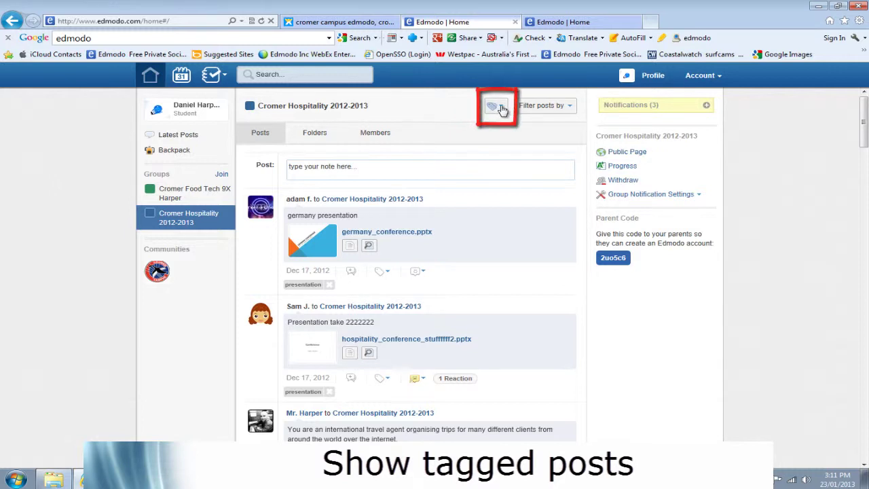
left_click(497, 107)
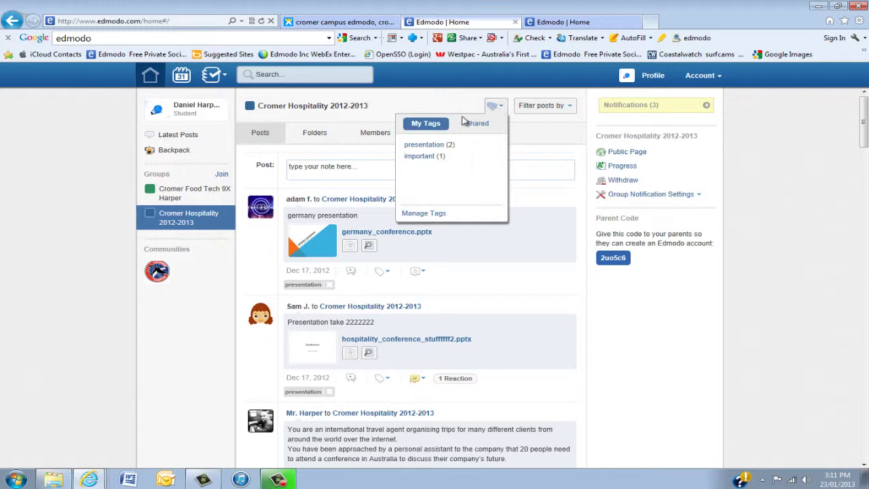
left_click(425, 145)
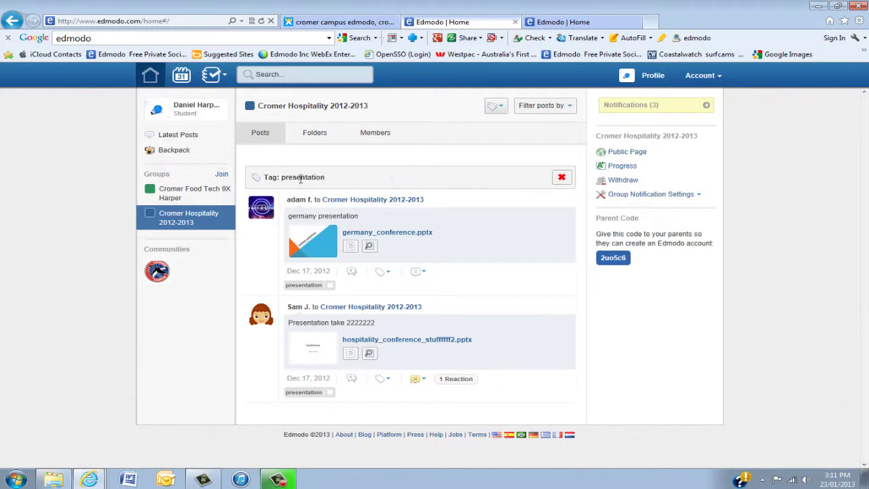
left_click(562, 179)
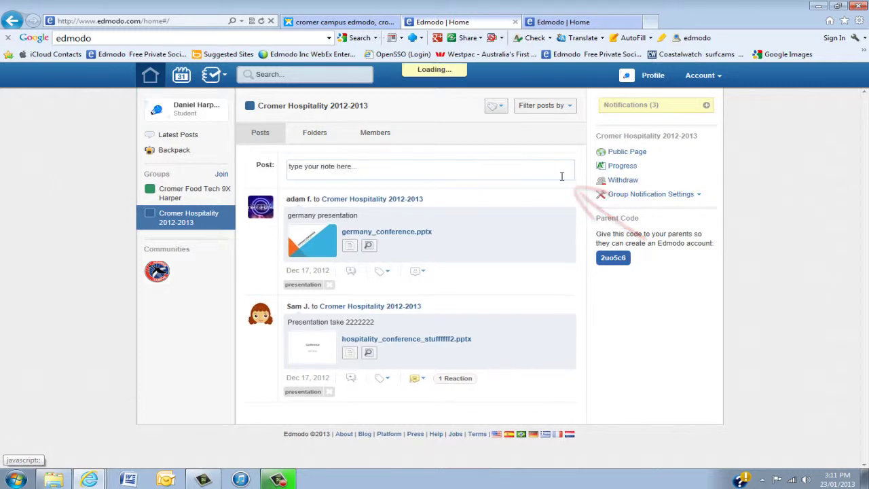
View the list of shared tags for the group's posts and close it
left_click(501, 107)
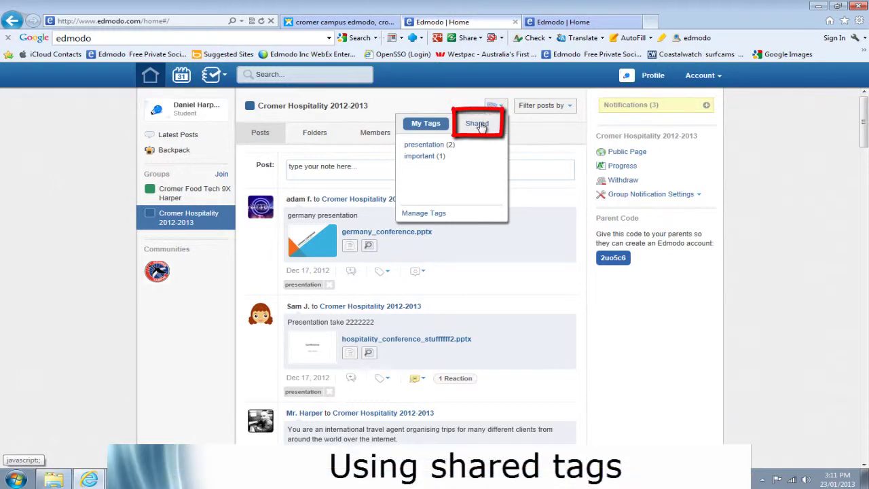
left_click(480, 126)
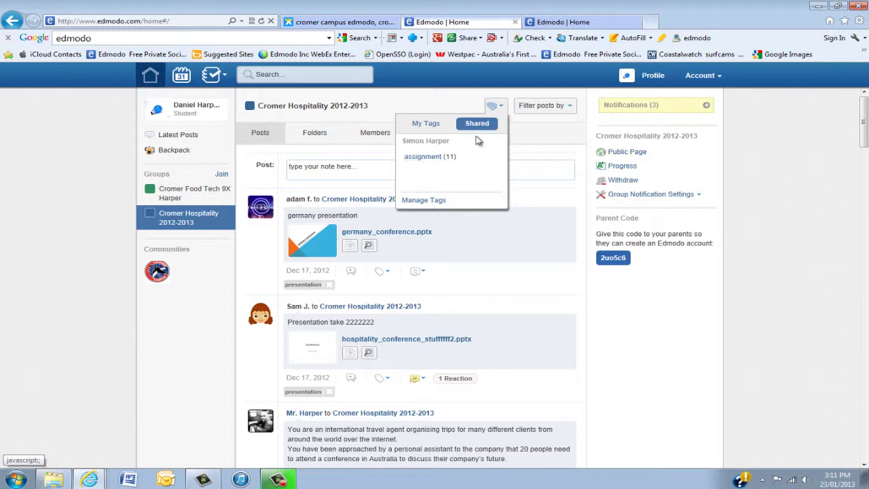
left_click(501, 109)
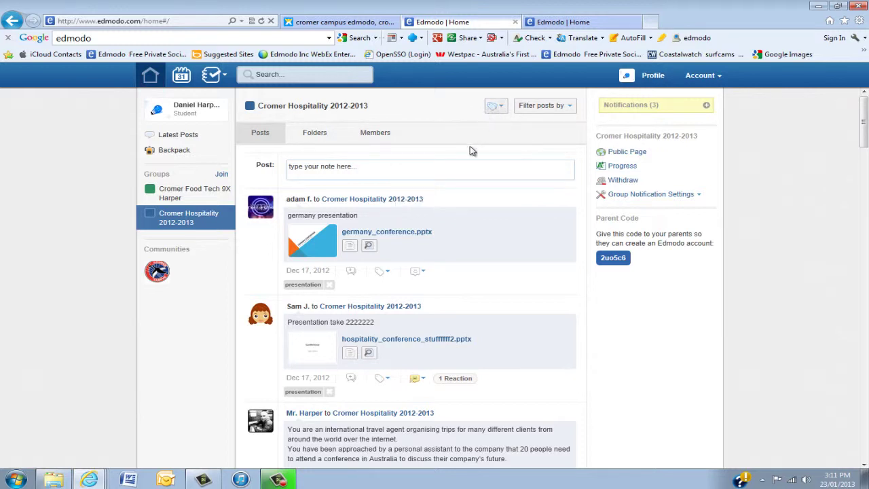